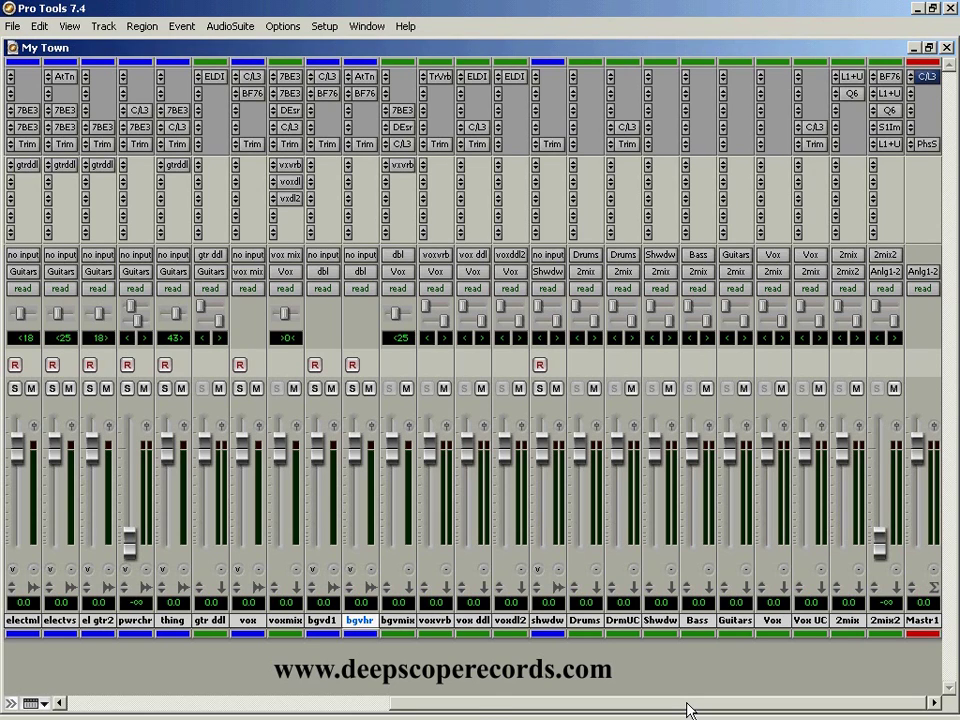
Scroll the mixer fully left to reveal the kick, snare and tom channel strips
{"action": "left_click_drag", "start_coordinate": [688, 710], "coordinate": [285, 703]}
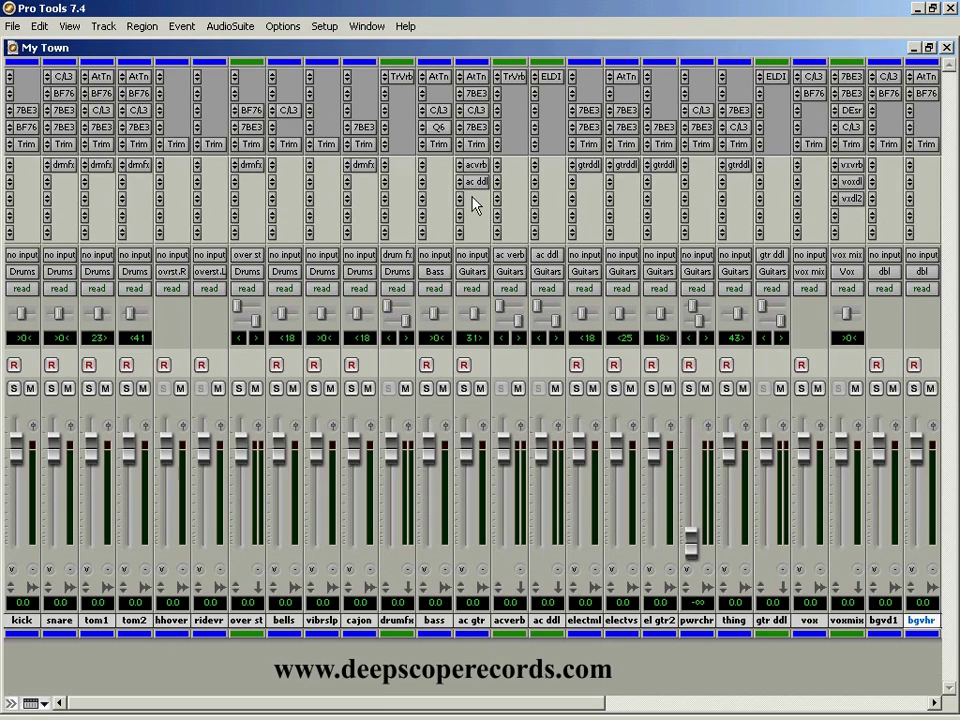
Hide the bass through 2mix2 tracks, then select the bells track for hiding next
{"action": "left_click", "coordinate": [435, 620]}
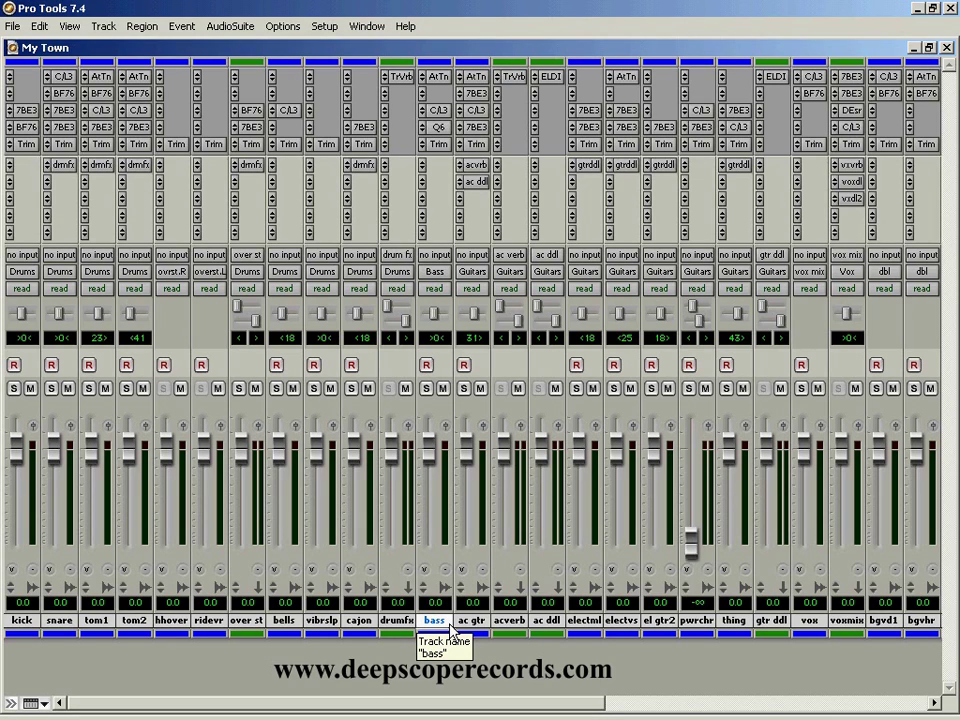
{"action": "left_click_drag", "start_coordinate": [475, 706], "coordinate": [840, 707]}
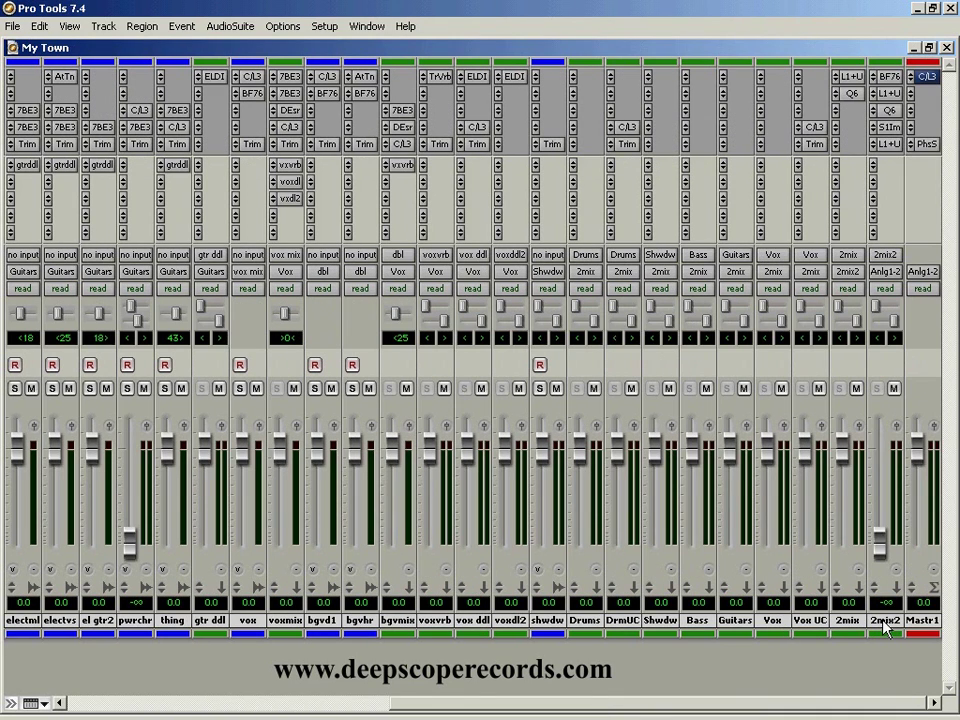
{"action": "left_click", "coordinate": [885, 621], "text": "alt"}
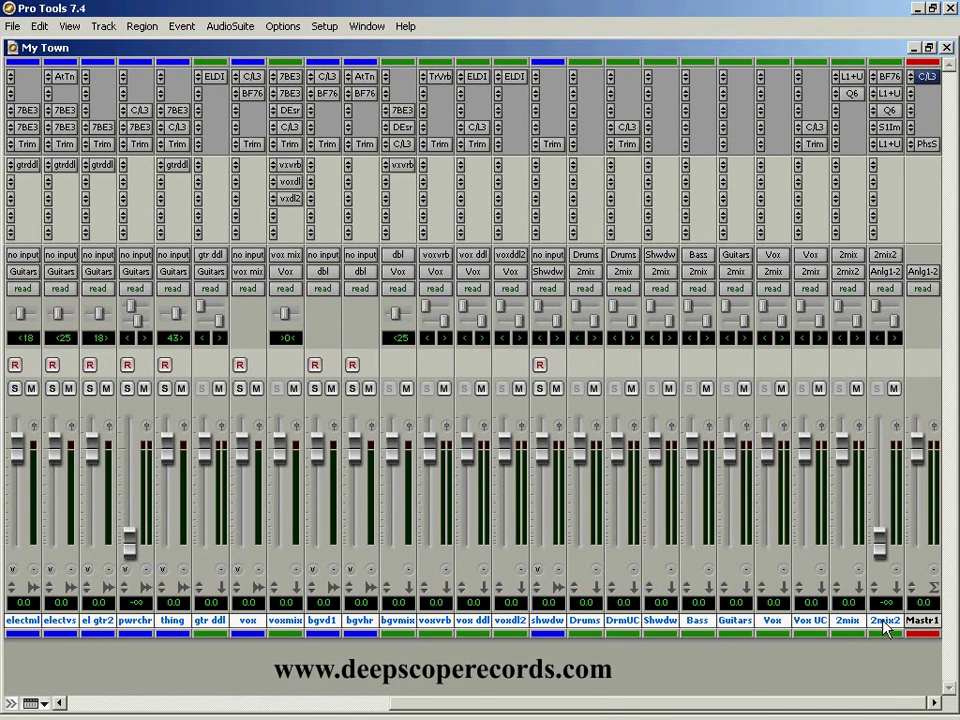
{"action": "left_click", "coordinate": [885, 621]}
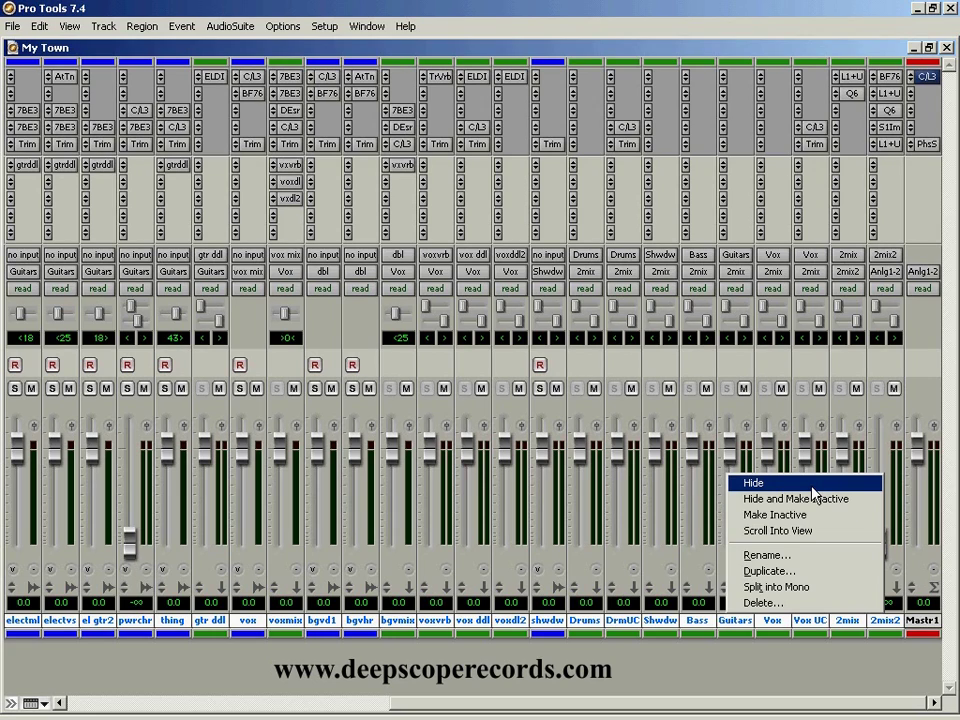
{"action": "left_click", "coordinate": [812, 485]}
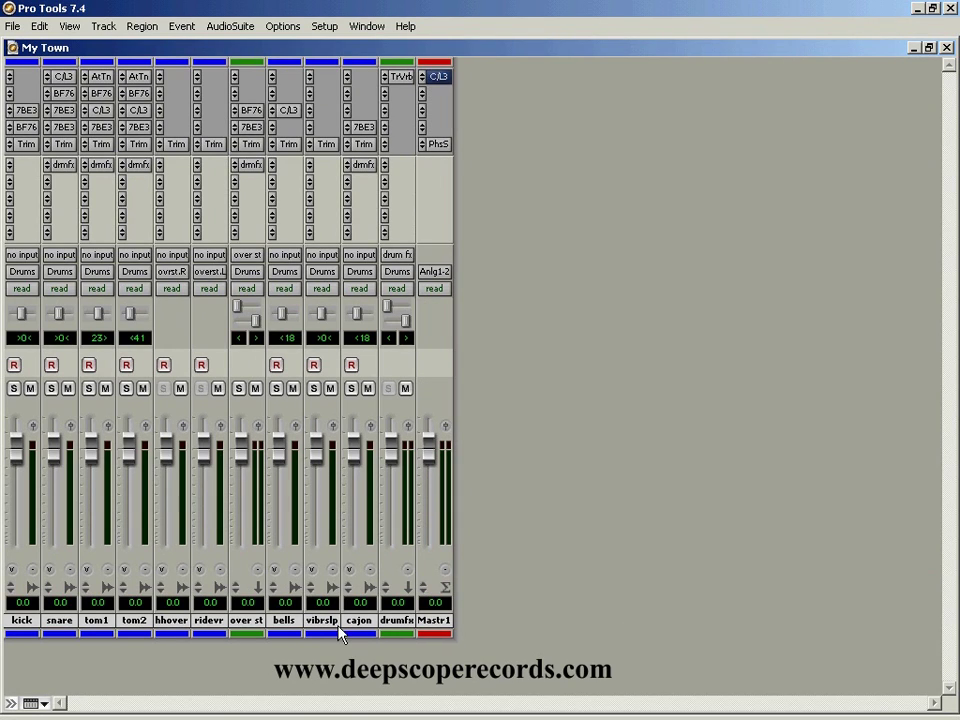
{"action": "left_click", "coordinate": [283, 622]}
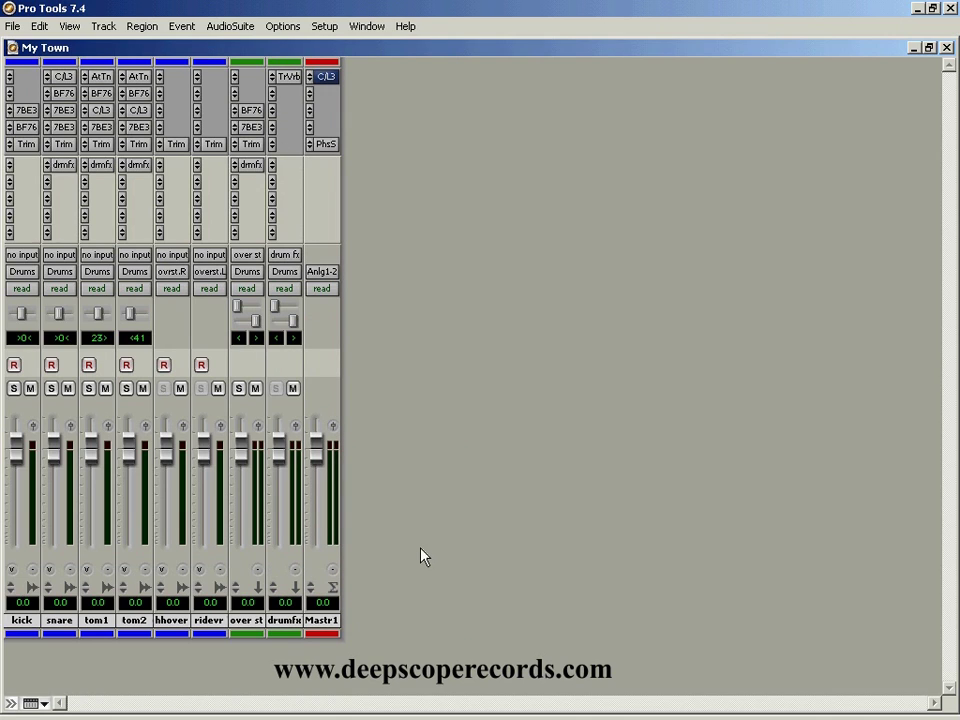
Turn off Narrow Mix for full-width strips and select the over st, ride over and kick tracks
{"action": "key", "text": "ctrl+alt+m"}
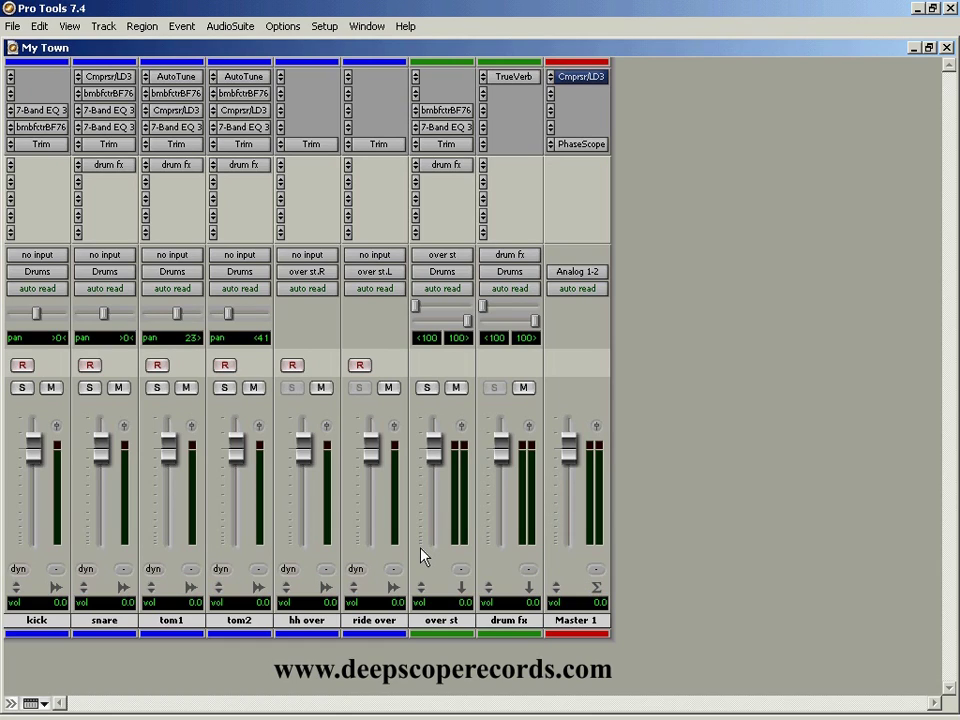
{"action": "left_click", "coordinate": [441, 620]}
{"action": "left_click", "coordinate": [374, 620]}
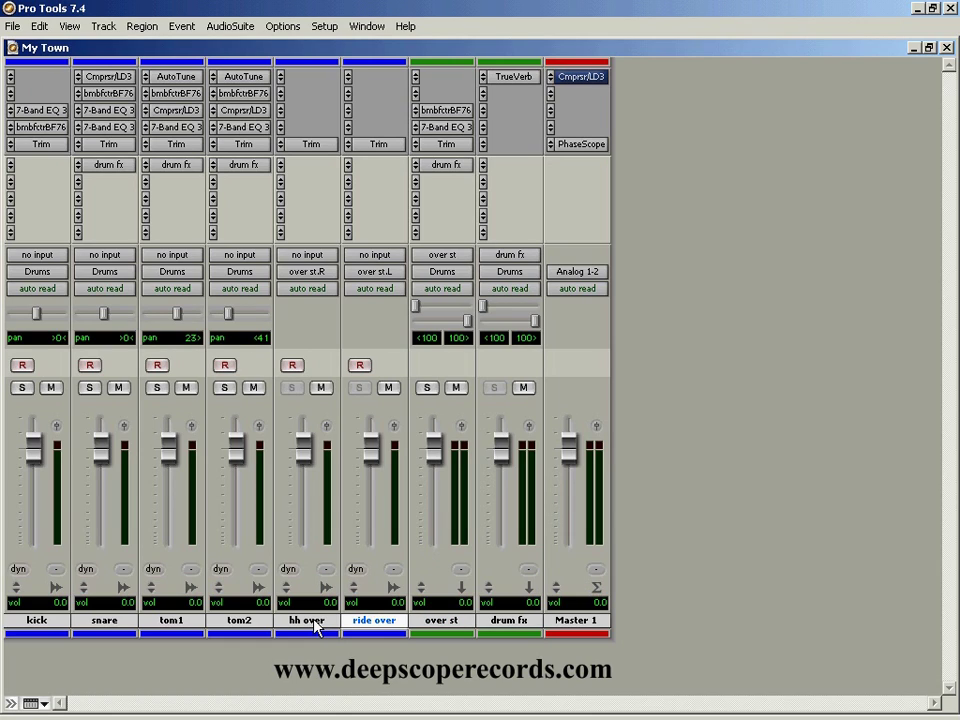
{"action": "left_click", "coordinate": [48, 621]}
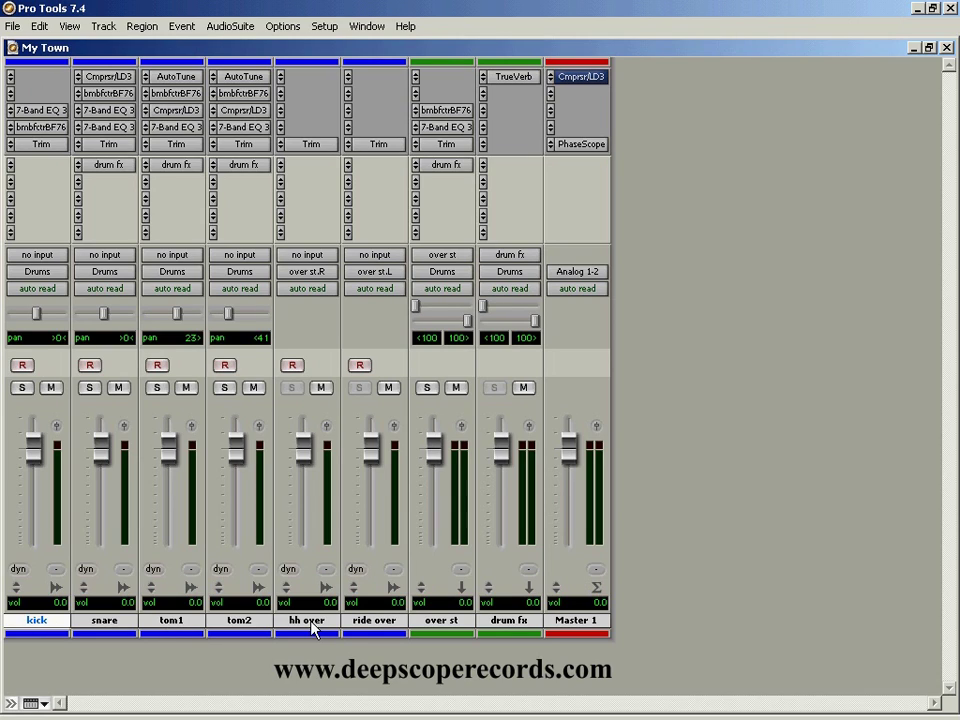
Select the ride over, hh over and over st tracks, finishing on drum fx
{"action": "left_click", "coordinate": [362, 622]}
{"action": "left_click", "coordinate": [340, 621]}
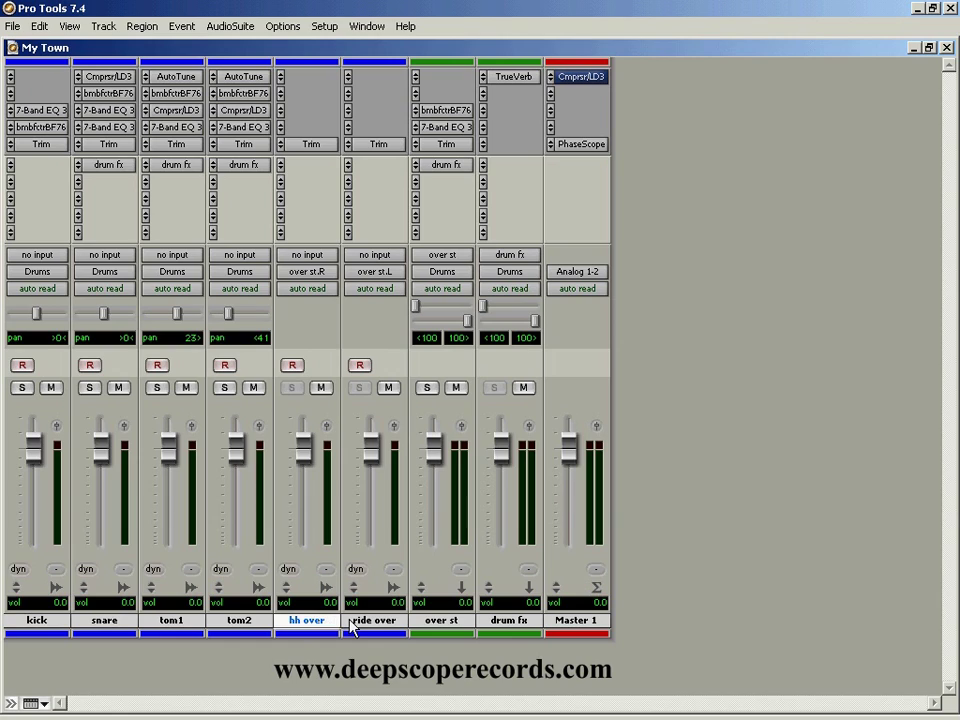
{"action": "left_click", "coordinate": [353, 622]}
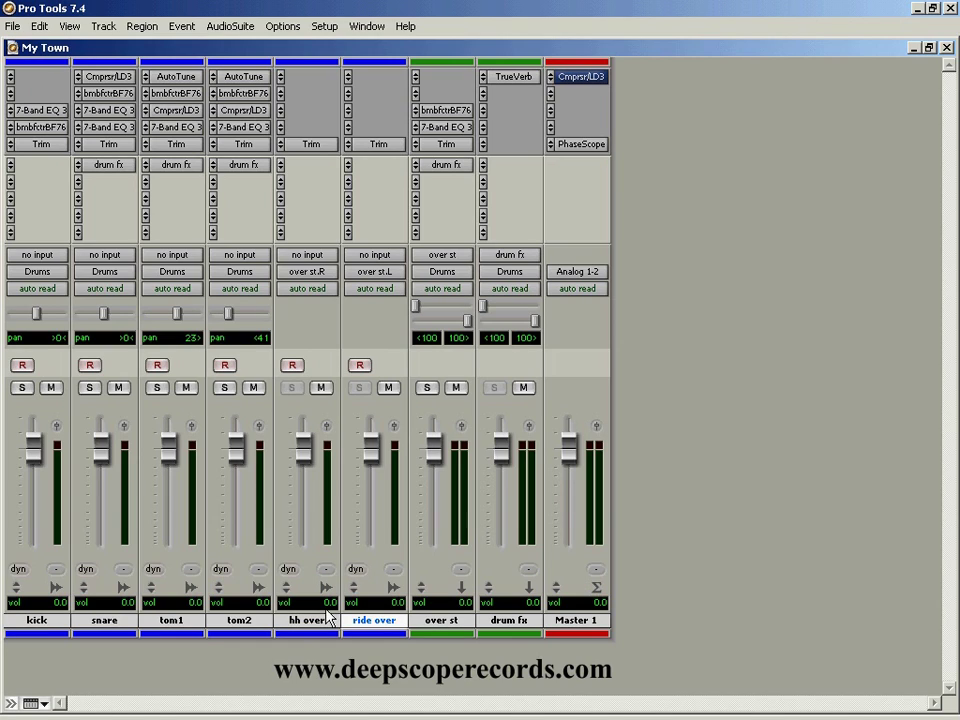
{"action": "left_click", "coordinate": [447, 624]}
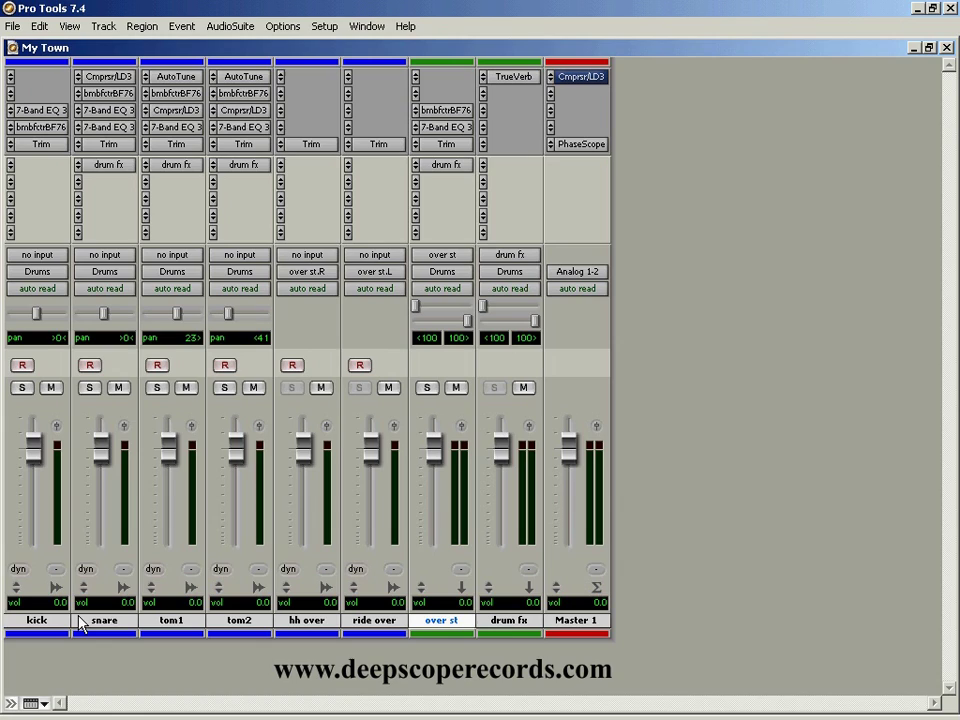
{"action": "left_click", "coordinate": [508, 622]}
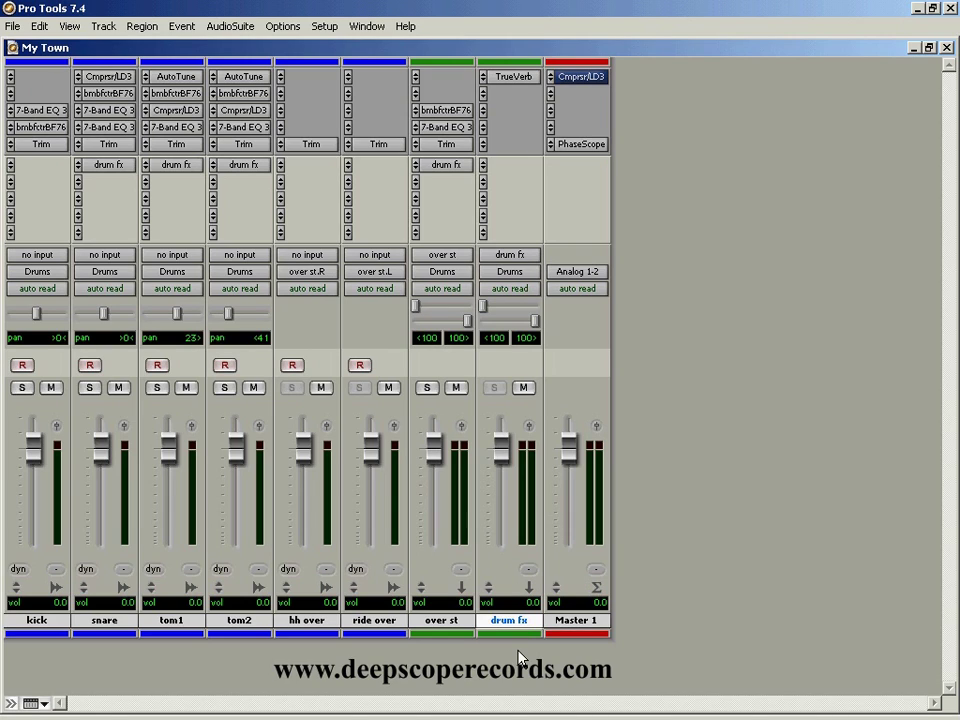
Create a stereo Aux Input track, Aux 1, after drum fx and solo the grouped kick-through-ride over tracks
{"action": "key", "text": "ctrl+shift+n"}
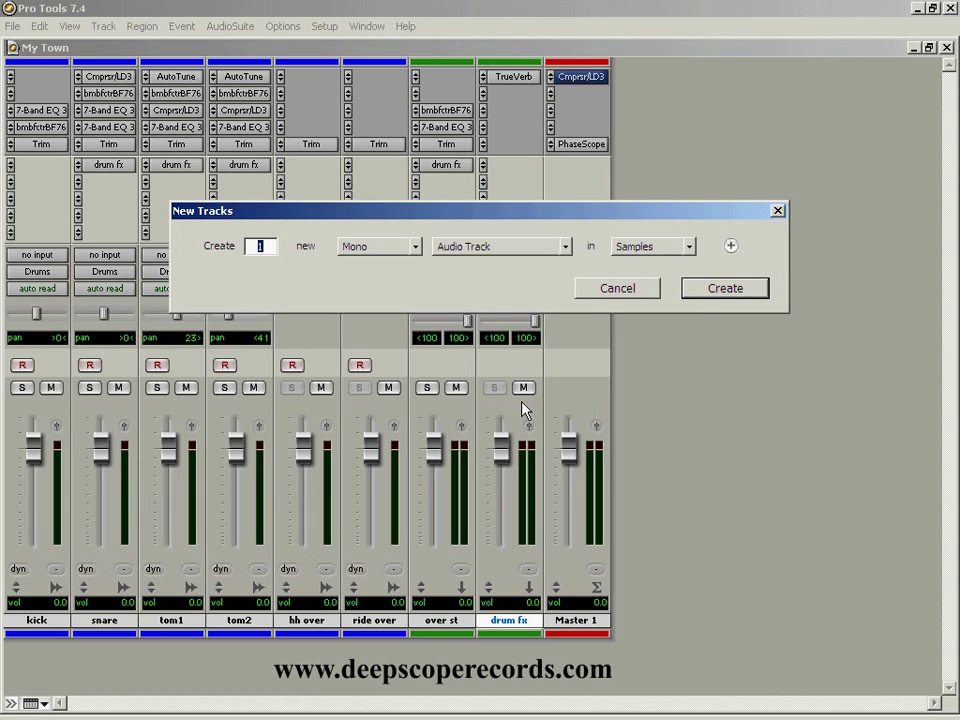
{"action": "key", "text": "ctrl+Right"}
{"action": "key", "text": "ctrl+Down"}
{"action": "left_click", "coordinate": [741, 290]}
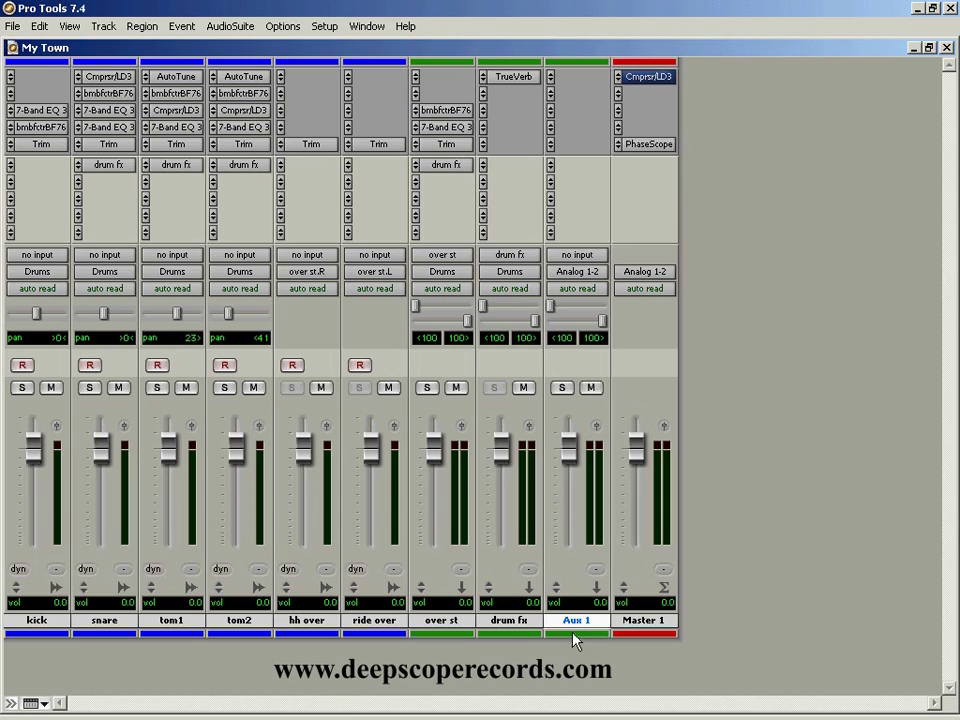
{"action": "left_click", "coordinate": [22, 387]}
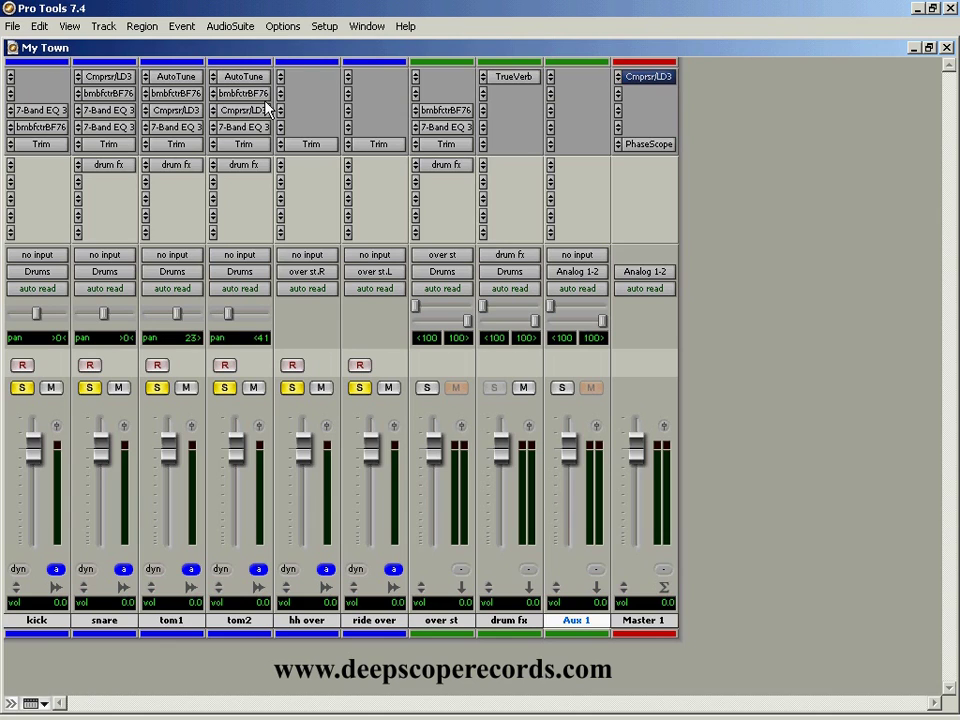
Play the session from the Edit window, then check Aux 1's insert choices without adding a plug-in
{"action": "key", "text": "ctrl+equal"}
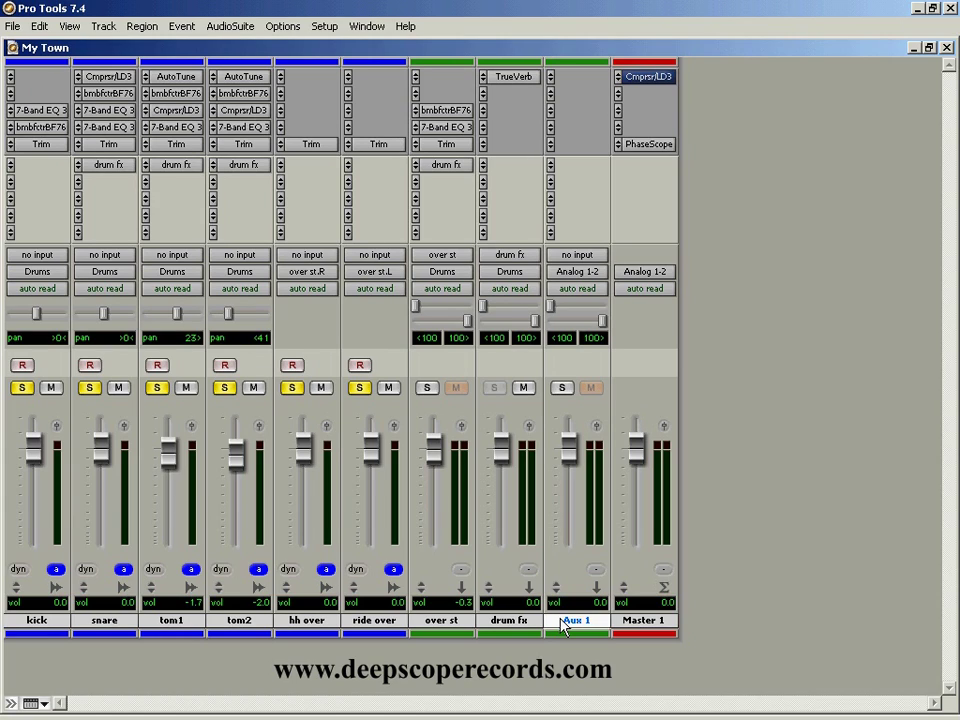
{"action": "key", "text": "space"}
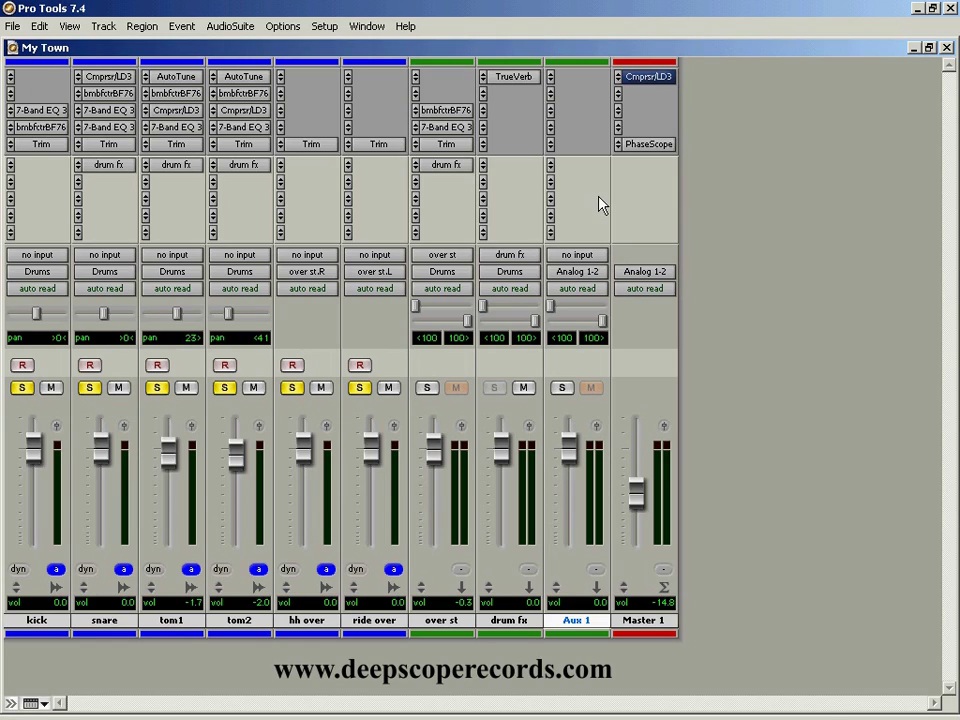
{"action": "left_click", "coordinate": [578, 77]}
{"action": "left_click", "coordinate": [530, 362]}
Move the tom2, tom1 and snare drum fx sends down to send slot B
{"action": "left_click_drag", "start_coordinate": [241, 164], "coordinate": [243, 186]}
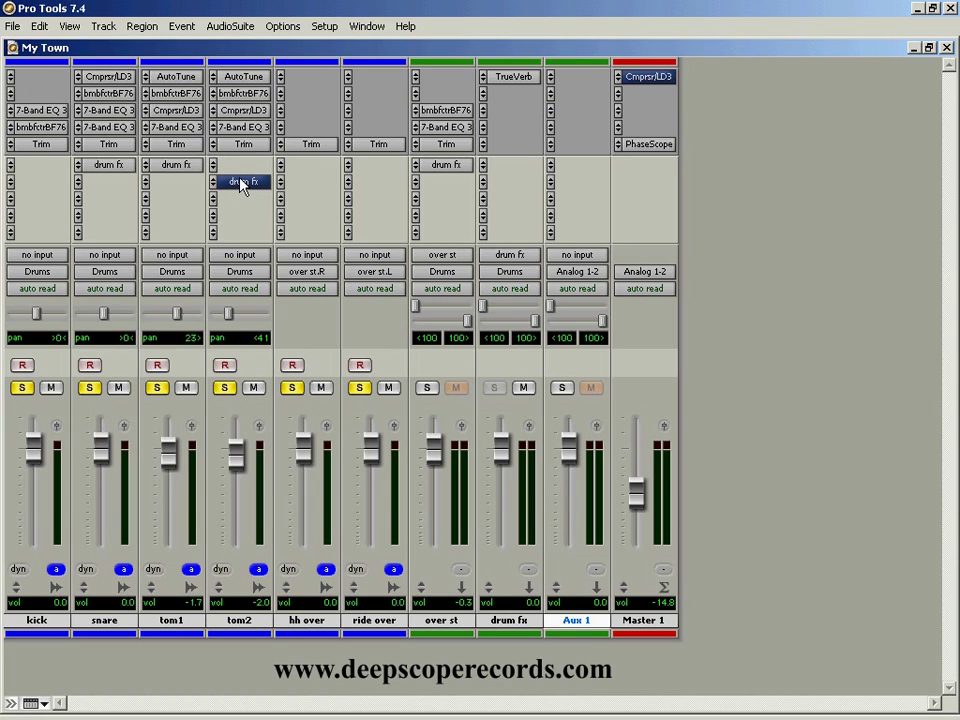
{"action": "left_click_drag", "start_coordinate": [176, 164], "coordinate": [176, 184]}
{"action": "left_click_drag", "start_coordinate": [108, 164], "coordinate": [108, 193]}
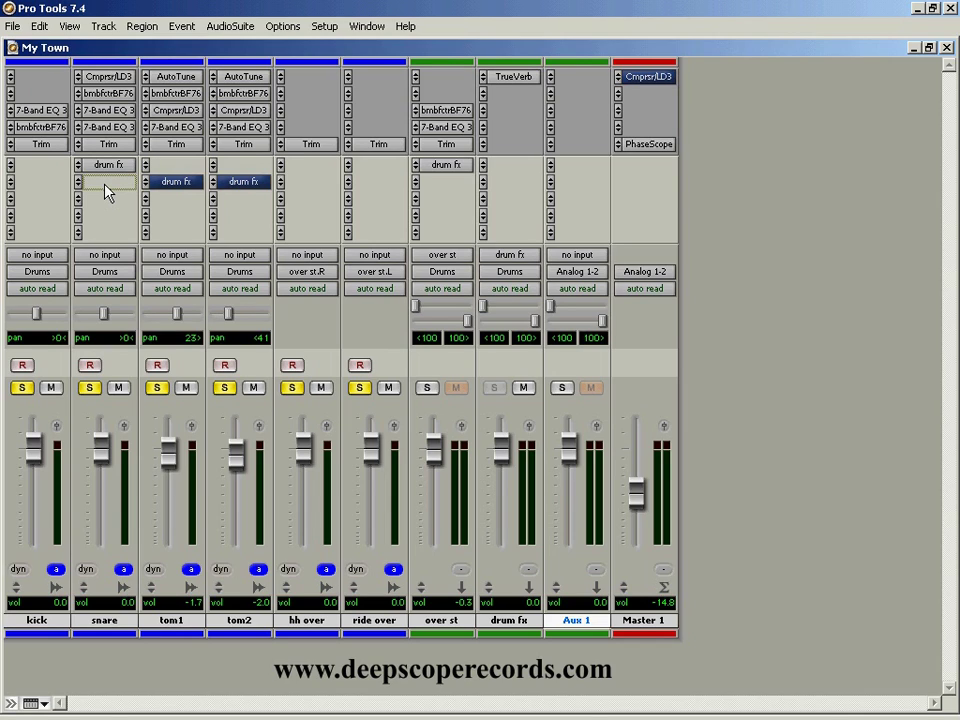
{"action": "left_click_drag", "start_coordinate": [108, 193], "coordinate": [106, 190]}
Assign snare's send slot A to the drum fx (Stereo) bus and close its send window
{"action": "left_click", "coordinate": [79, 167]}
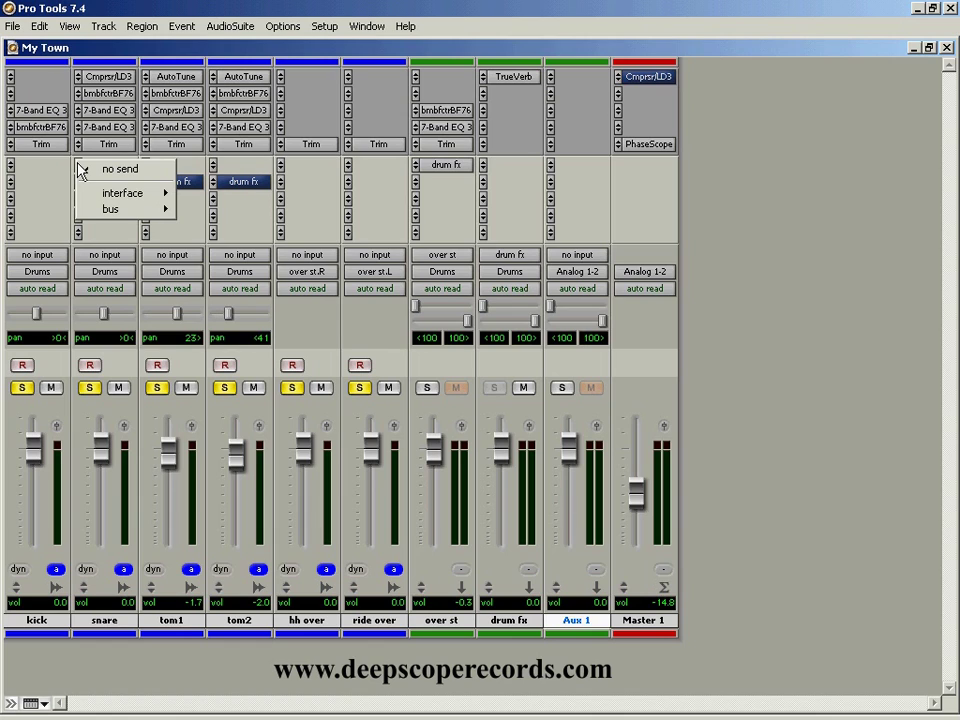
{"action": "mouse_move", "coordinate": [104, 198]}
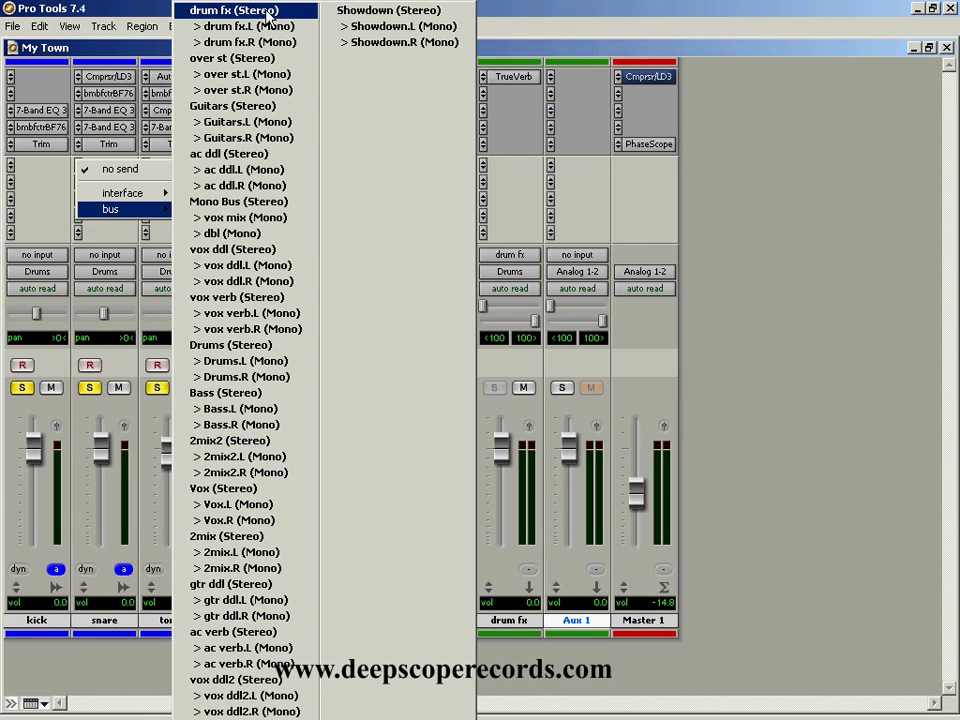
{"action": "left_click", "coordinate": [268, 12]}
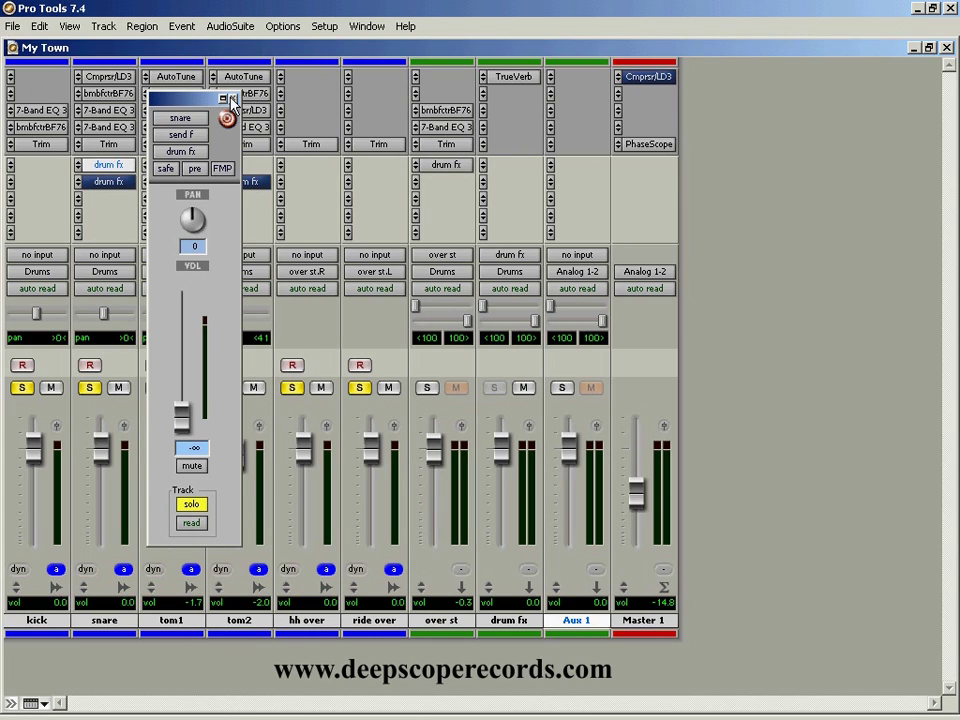
{"action": "left_click", "coordinate": [233, 100]}
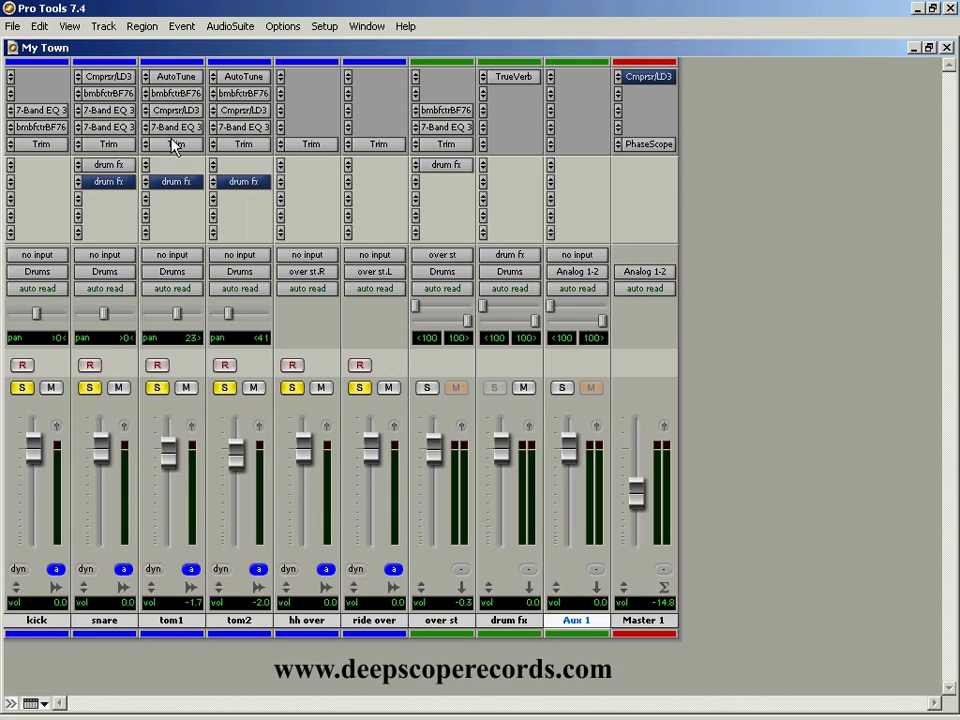